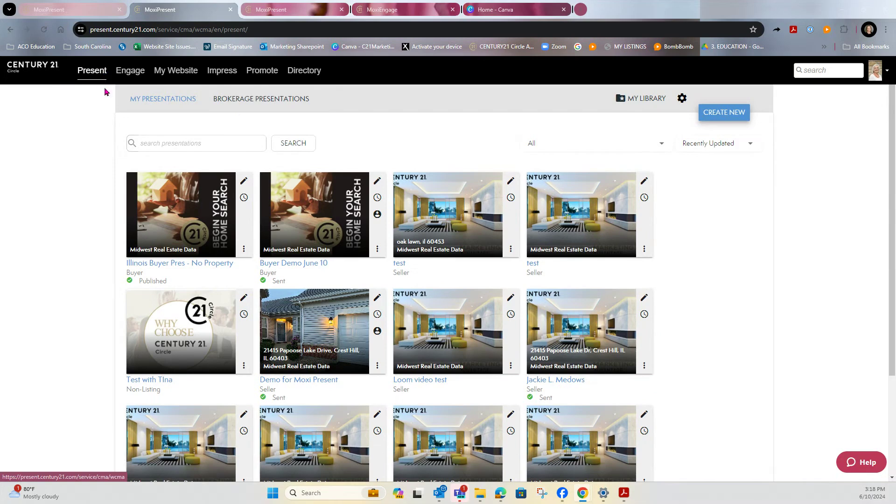
# Step: From Brokerage Presentations, add 'Illinois Buyer Pres - No Property' to My Presentations
pyautogui.click(257, 100)
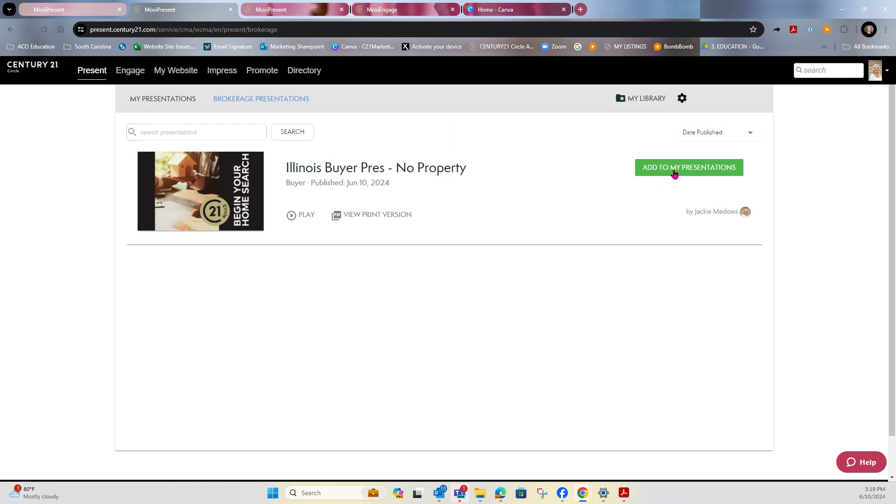
pyautogui.click(675, 172)
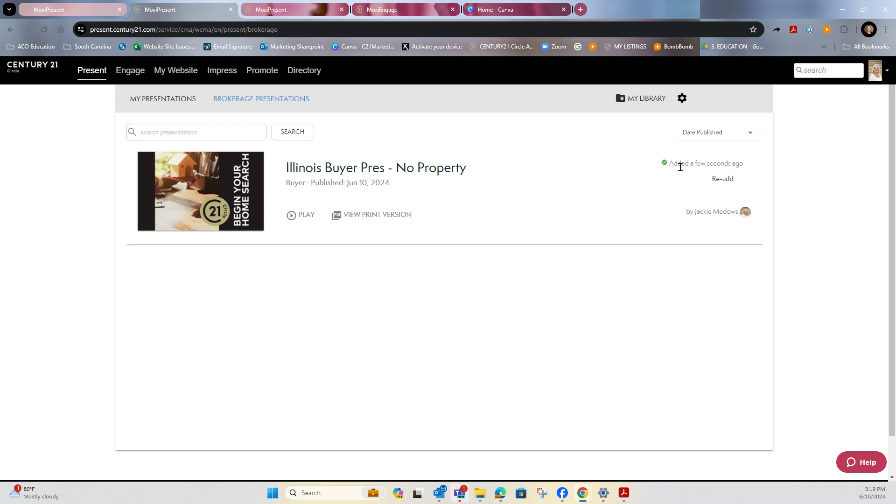
# Step: Return to the My Presentations grid, now led by the added Illinois Buyer Pres copy
pyautogui.click(159, 107)
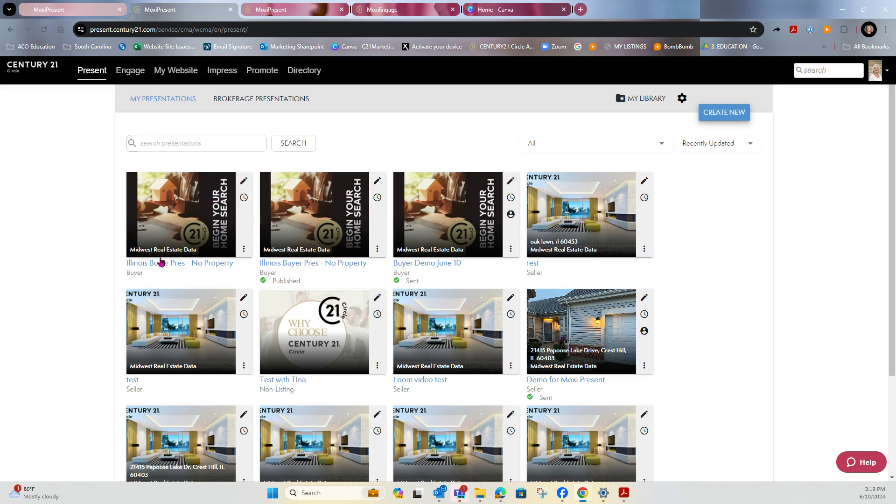
# Step: Duplicate the first 'Illinois Buyer Pres - No Property' card to make an editable COPY
pyautogui.click(244, 251)
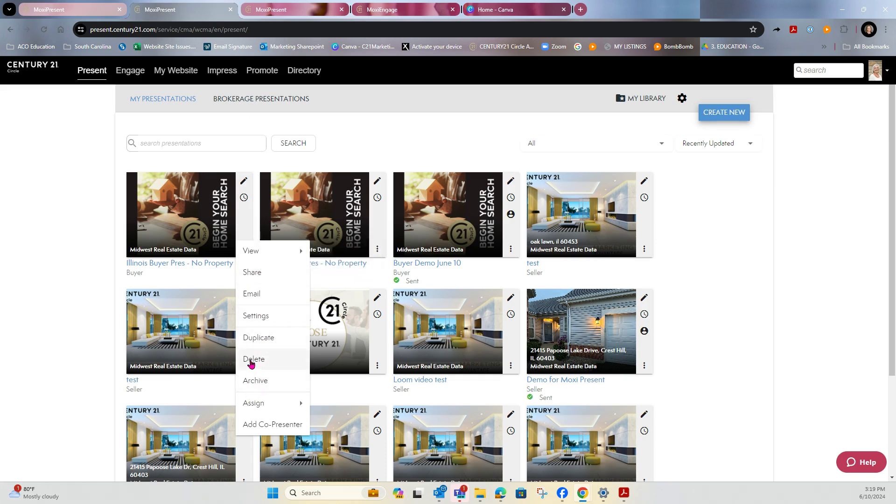
pyautogui.click(259, 339)
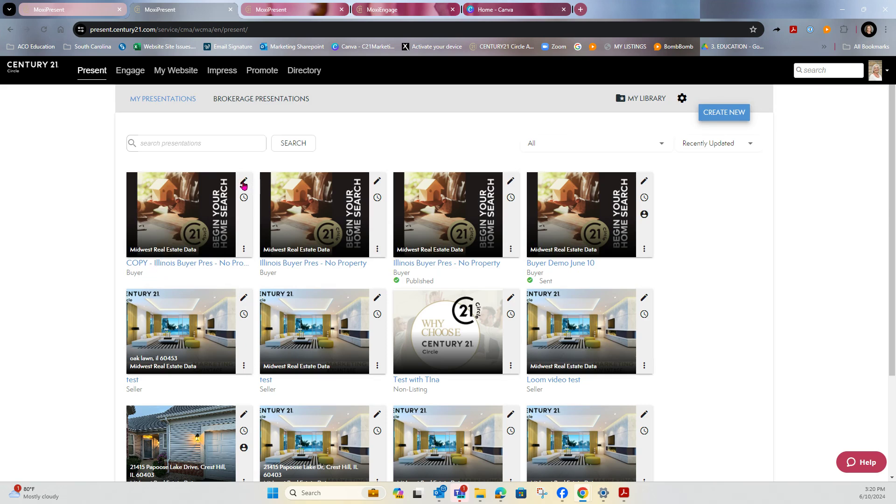
# Step: Edit the COPY presentation and show its 12 pages, starting with 'Begin Your Home Search'
pyautogui.click(243, 184)
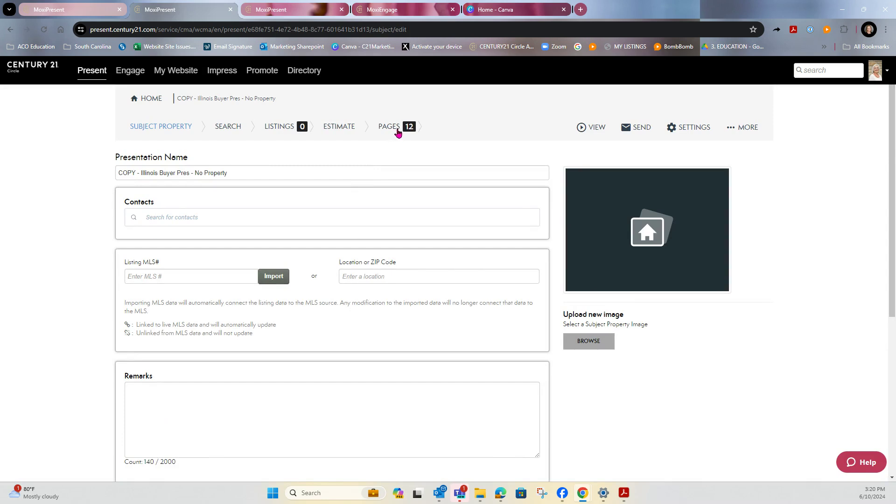
pyautogui.moveTo(396, 133); pyautogui.dragTo(381, 132)
pyautogui.click(381, 132)
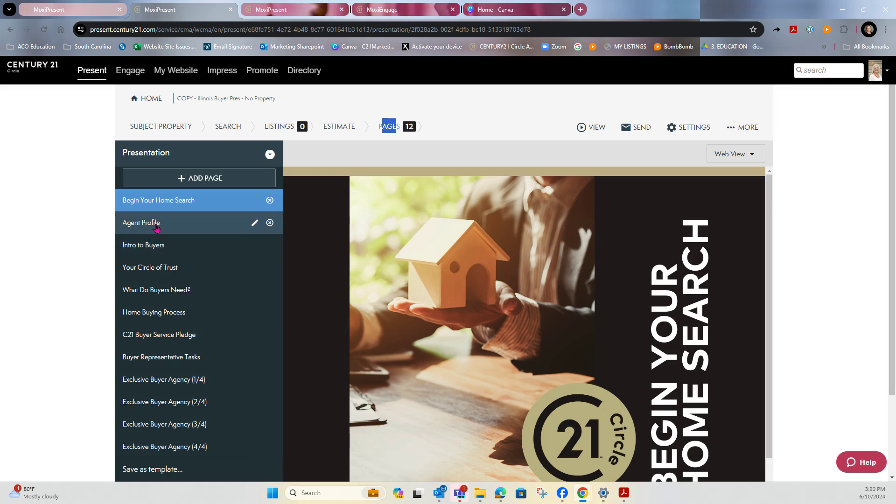
pyautogui.scroll(-2, 221, 234)
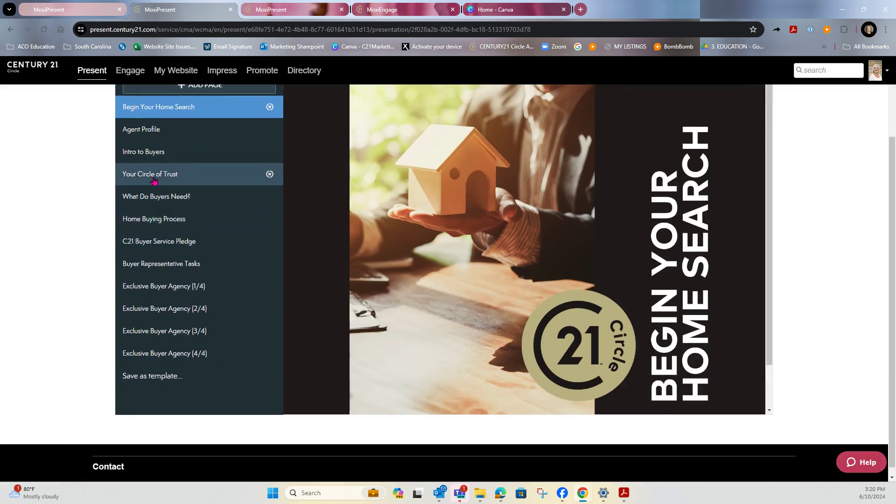
# Step: Display the COPY's Agent Profile page with the agent's photo, bio and contact details
pyautogui.click(148, 131)
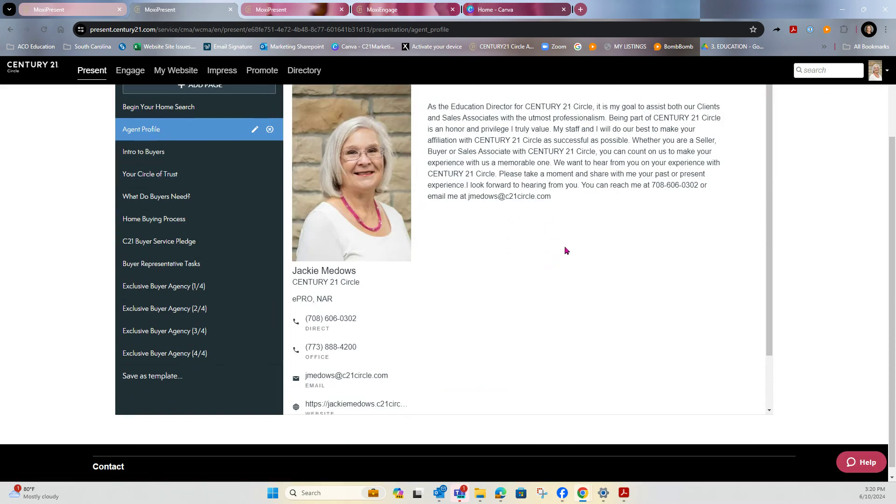
pyautogui.scroll(2, 553, 247)
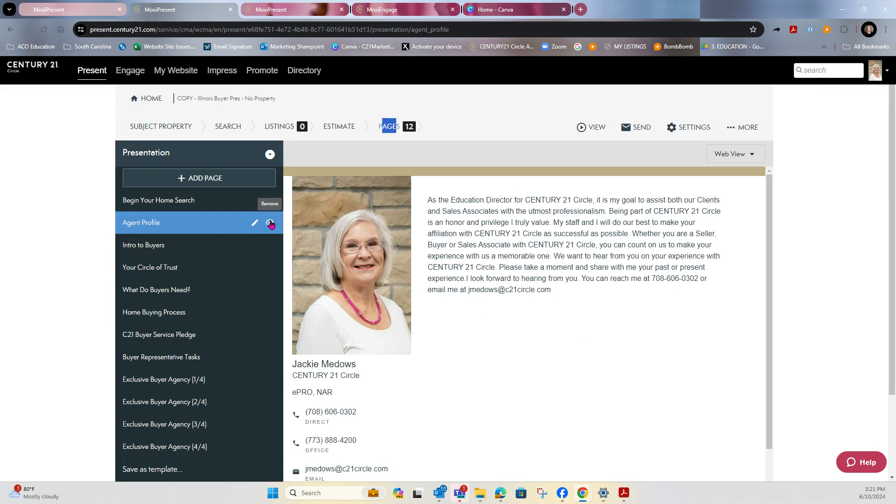
# Step: Delete the Agent Profile row from the pages list, leaving 11 pages
pyautogui.click(270, 224)
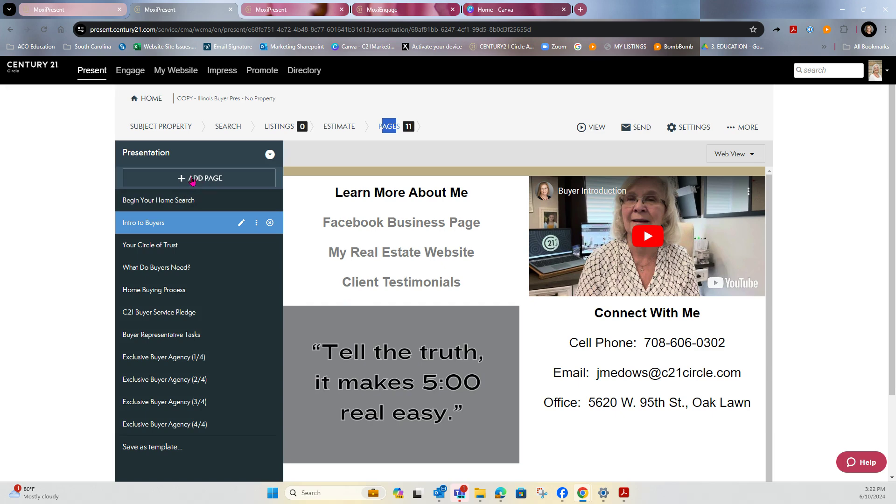
# Step: Create a new custom web-version page with the two-by-two, four-block grid layout
pyautogui.click(192, 180)
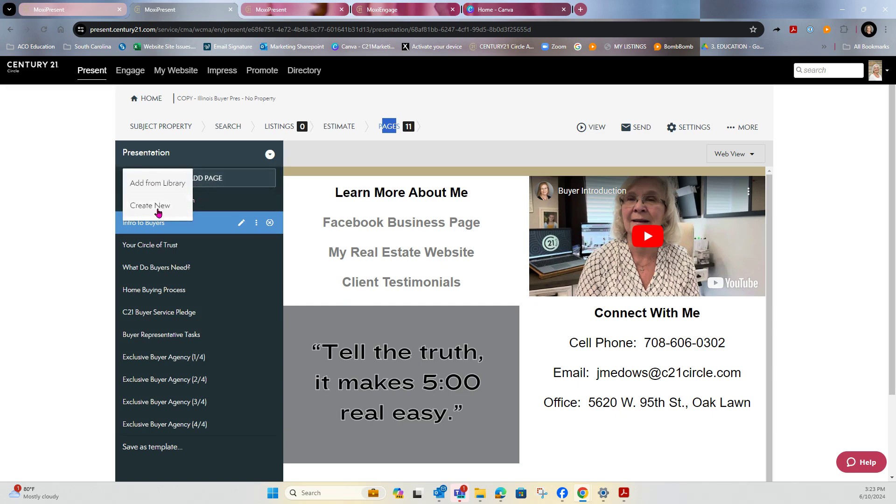
pyautogui.click(157, 209)
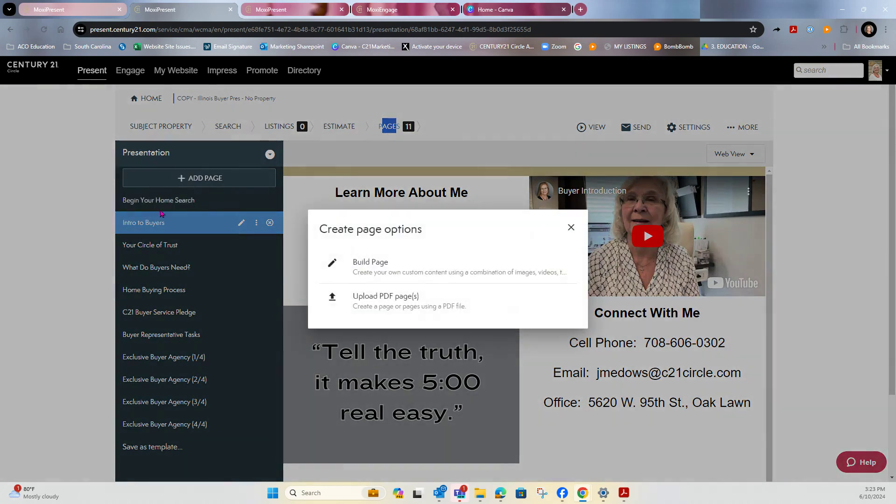
pyautogui.click(396, 272)
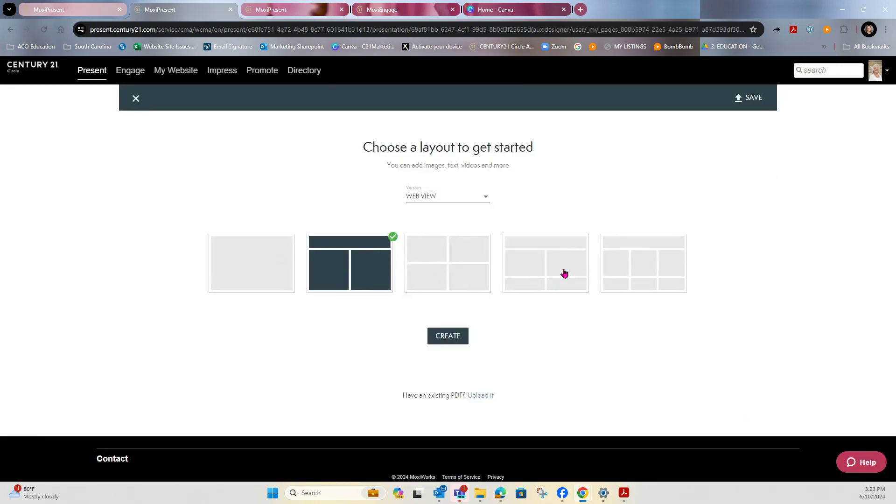
pyautogui.click(440, 196)
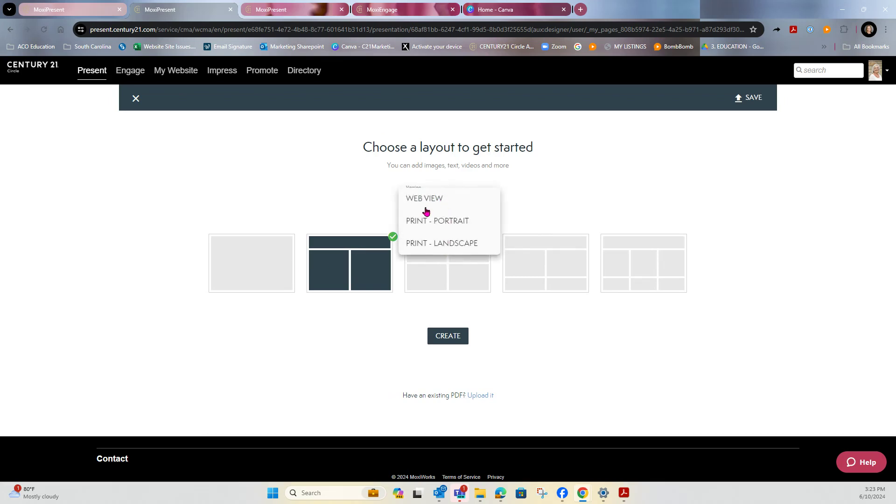
pyautogui.click(430, 201)
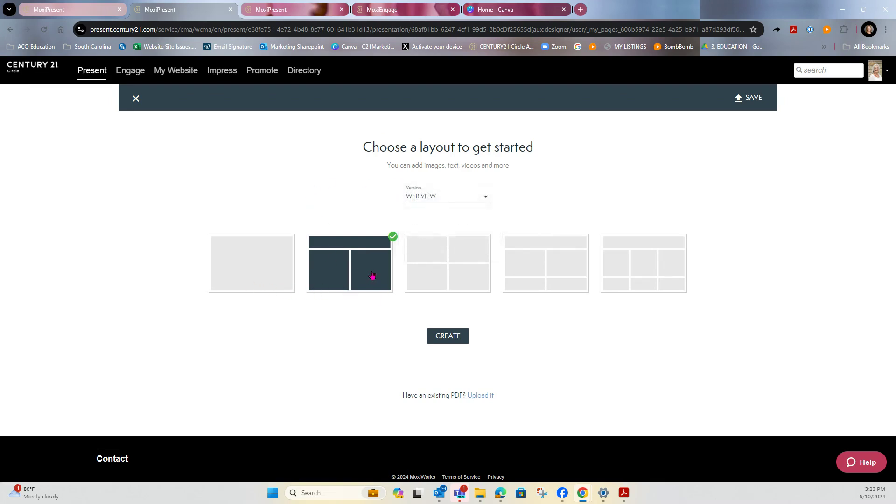
pyautogui.click(455, 246)
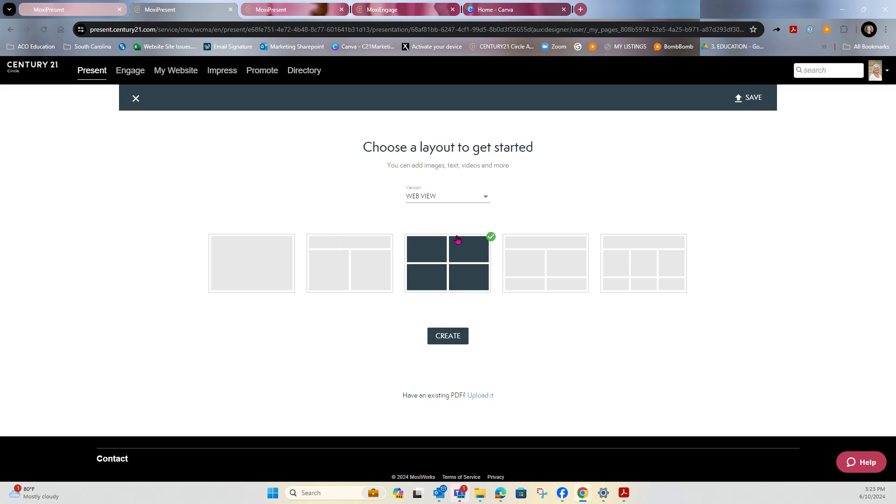
pyautogui.click(448, 339)
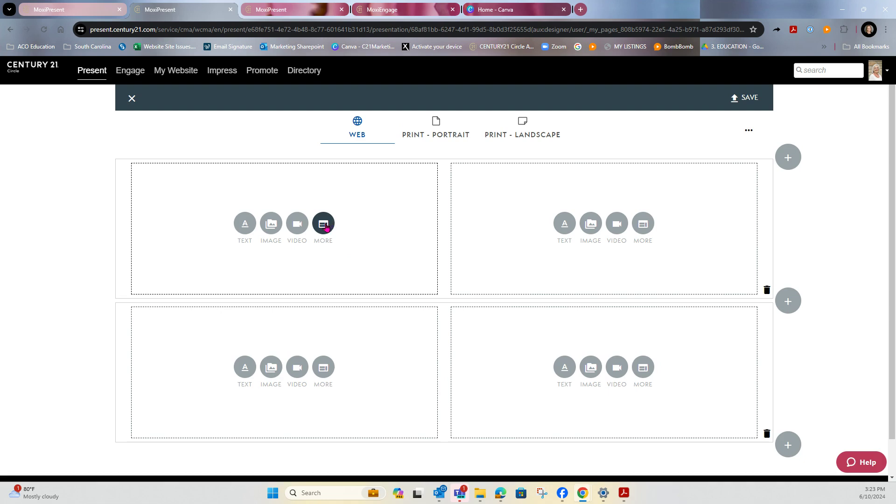
# Step: Put a placeholder-text element in the top-left block and bring up Add Video for the top-right block
pyautogui.click(244, 223)
pyautogui.click(194, 218)
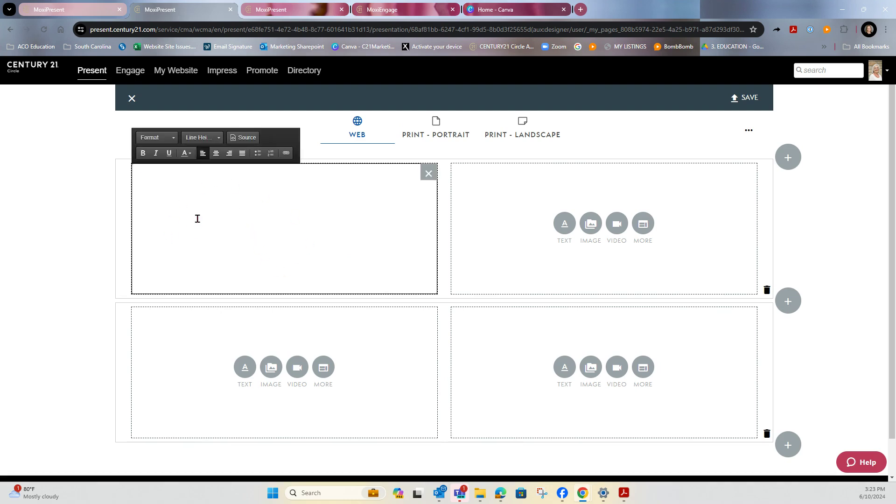
pyautogui.write('lkjfalkefj alkfj alkfj slkdfj slkdfj slkfj slkjfdslkjf sdjkf slkdjflsdkjf lakjsfd l')
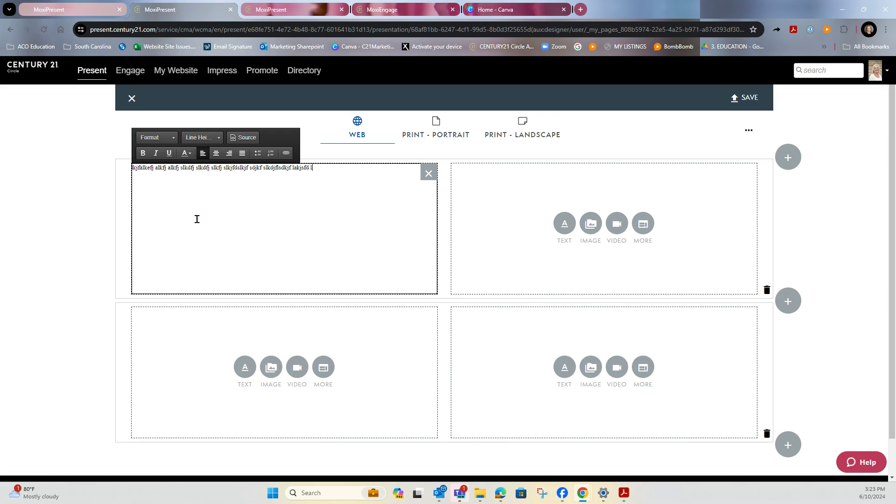
pyautogui.click(618, 225)
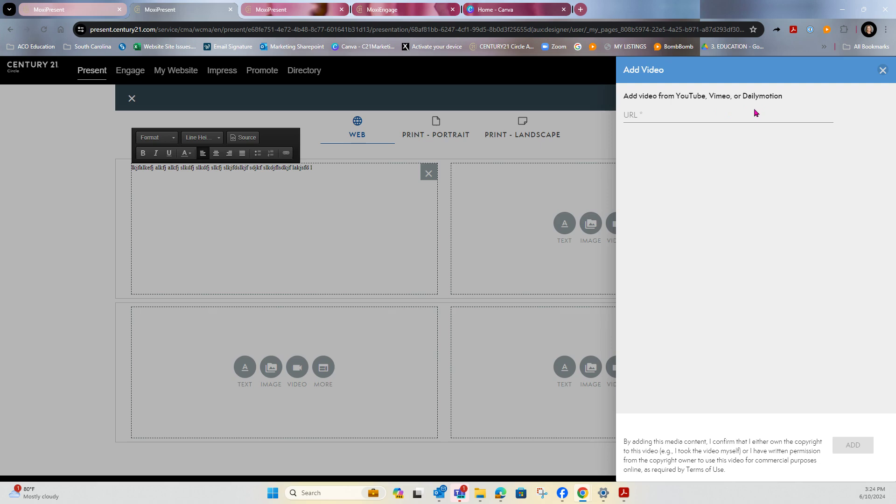
# Step: Dismiss the video and image panels unused, then add an empty rich-text element to the lower-right block
pyautogui.click(276, 373)
pyautogui.click(276, 373)
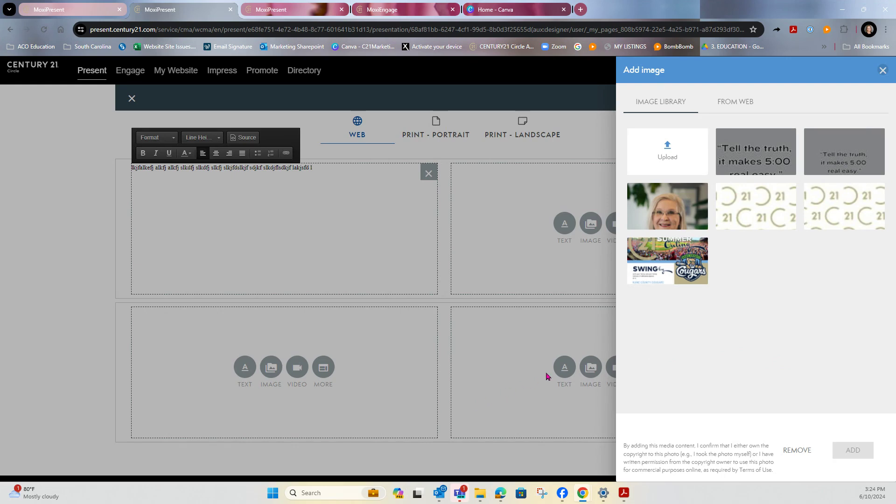
pyautogui.click(522, 379)
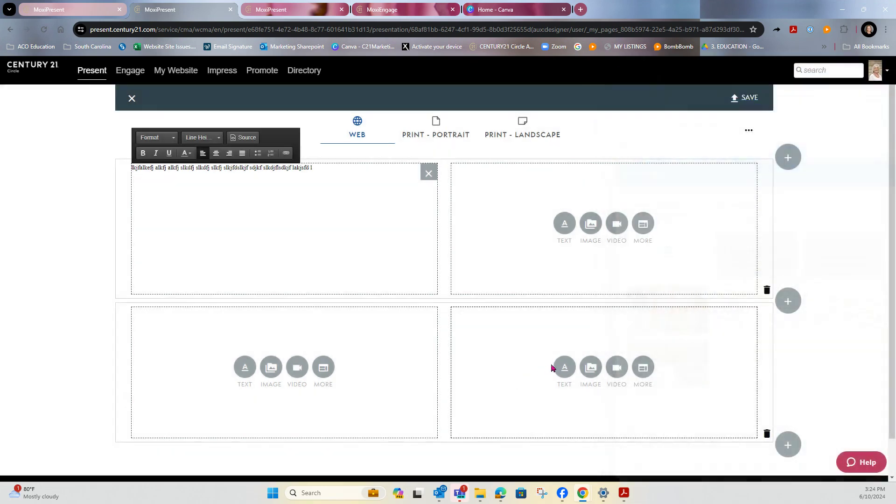
pyautogui.click(643, 368)
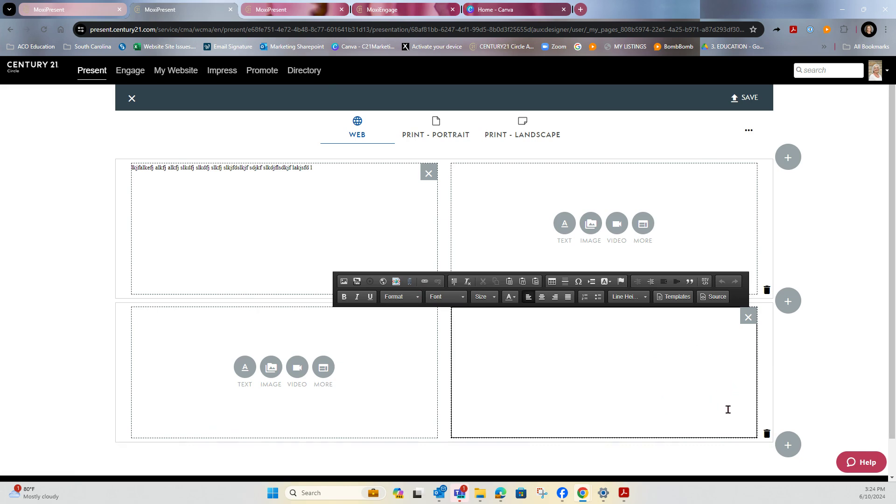
# Step: Cancel the Save settings, close the designer and confirm leaving without saving the custom page
pyautogui.click(746, 104)
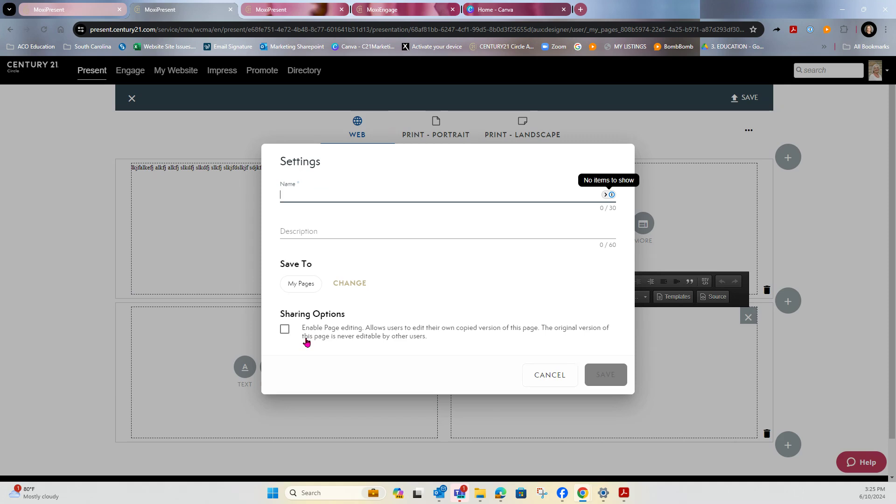
pyautogui.click(555, 377)
pyautogui.click(131, 98)
pyautogui.click(555, 294)
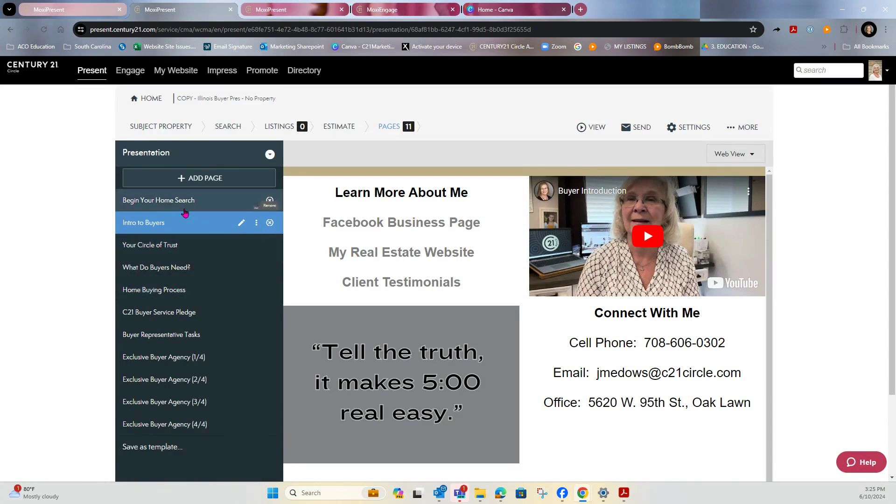
# Step: Delete Intro to Buyers, move What Do Buyers Need? above Your Circle of Trust, then open Add Page
pyautogui.click(270, 223)
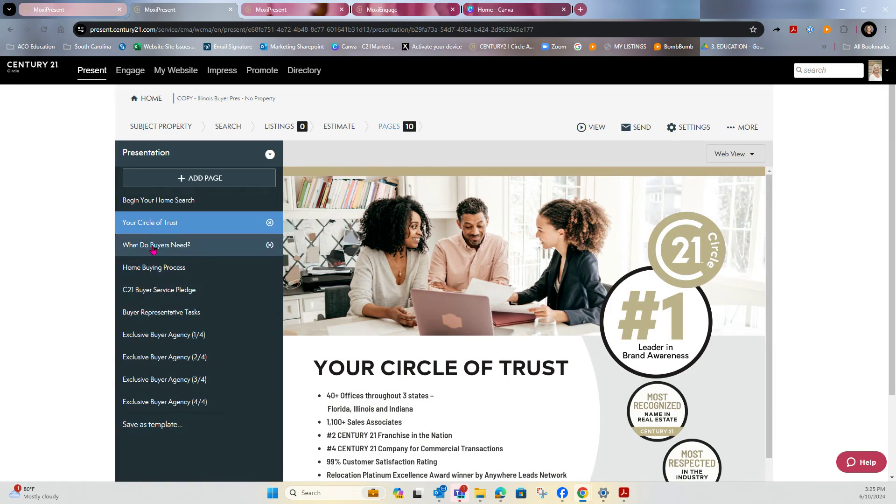
pyautogui.click(154, 250)
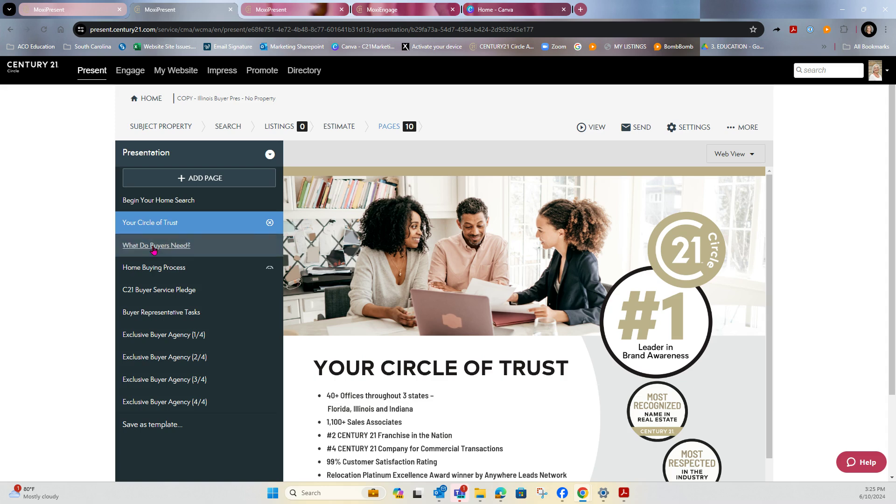
pyautogui.moveTo(154, 249); pyautogui.dragTo(182, 210)
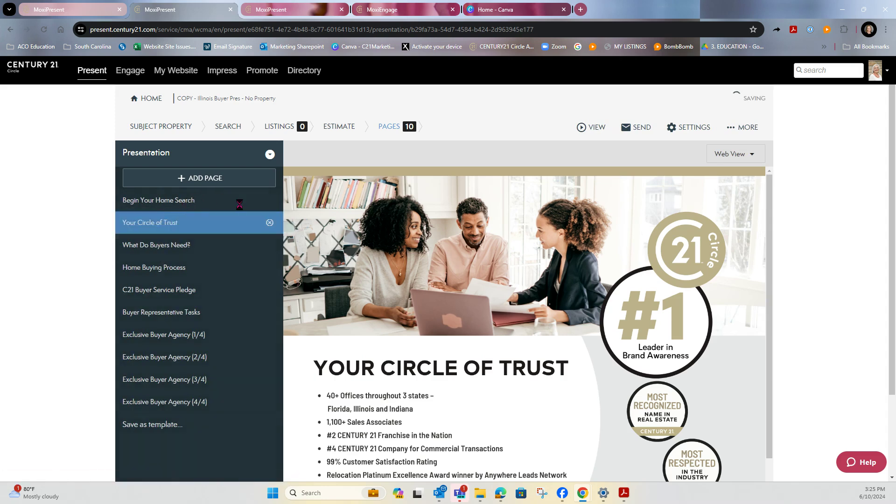
pyautogui.click(209, 178)
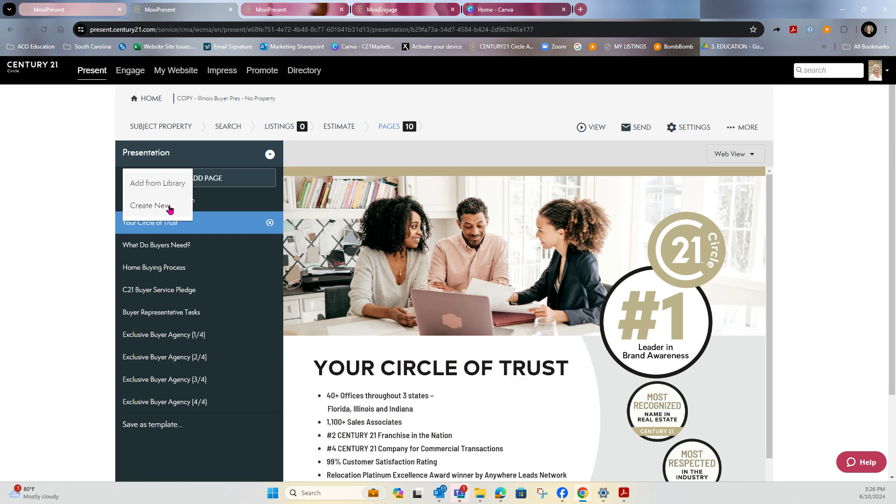
# Step: From Add Page, choose Create New and the Upload PDF page(s) option
pyautogui.click(168, 211)
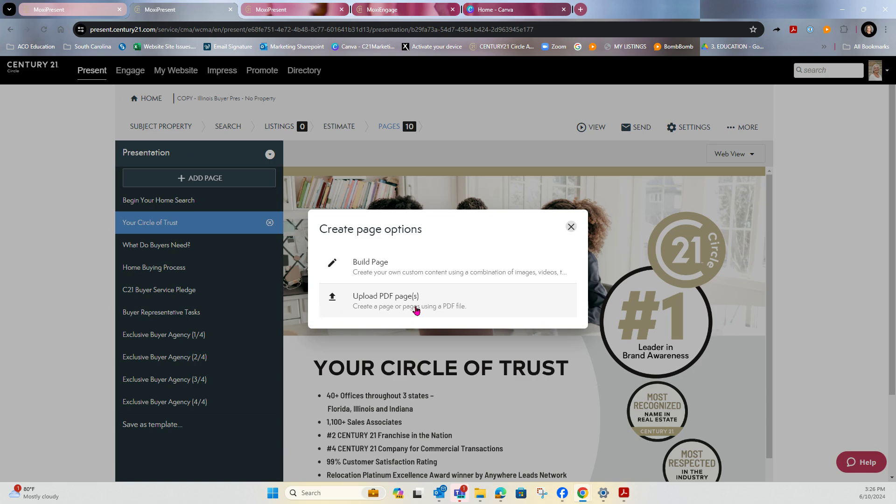
pyautogui.click(390, 301)
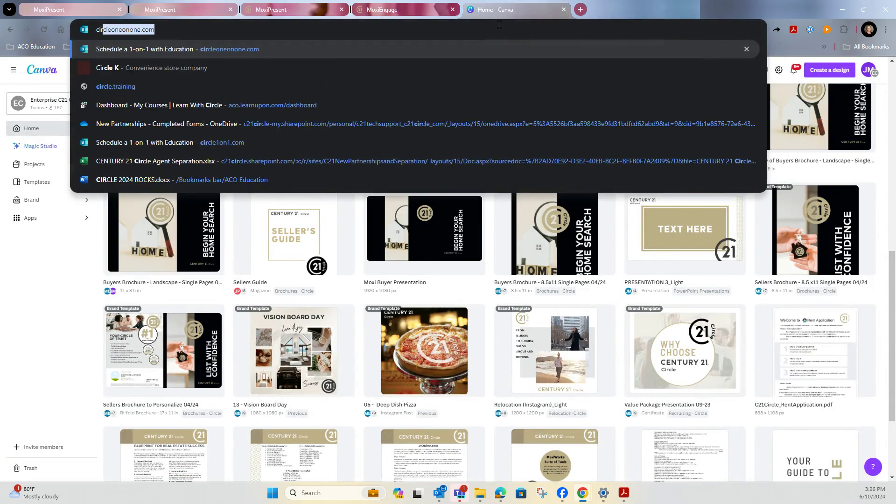
# Step: Go to circleoneonone.com to reach the Education 1-on-1 booking page
pyautogui.press('Return')
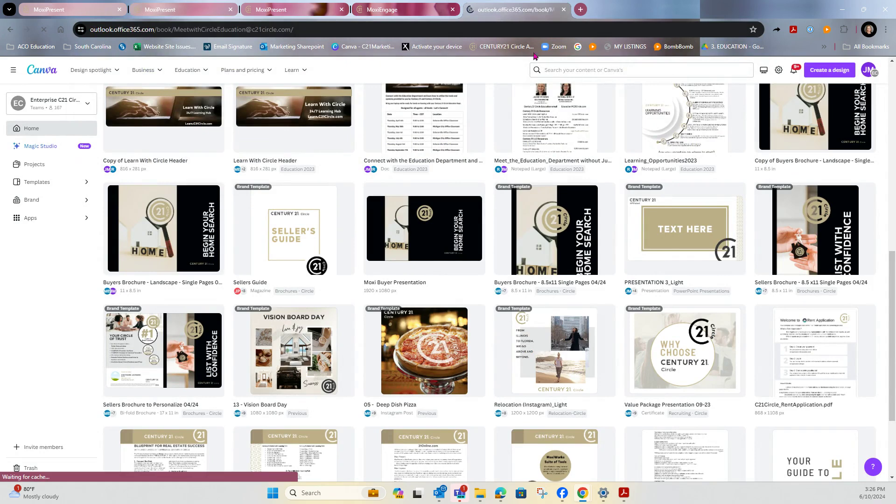